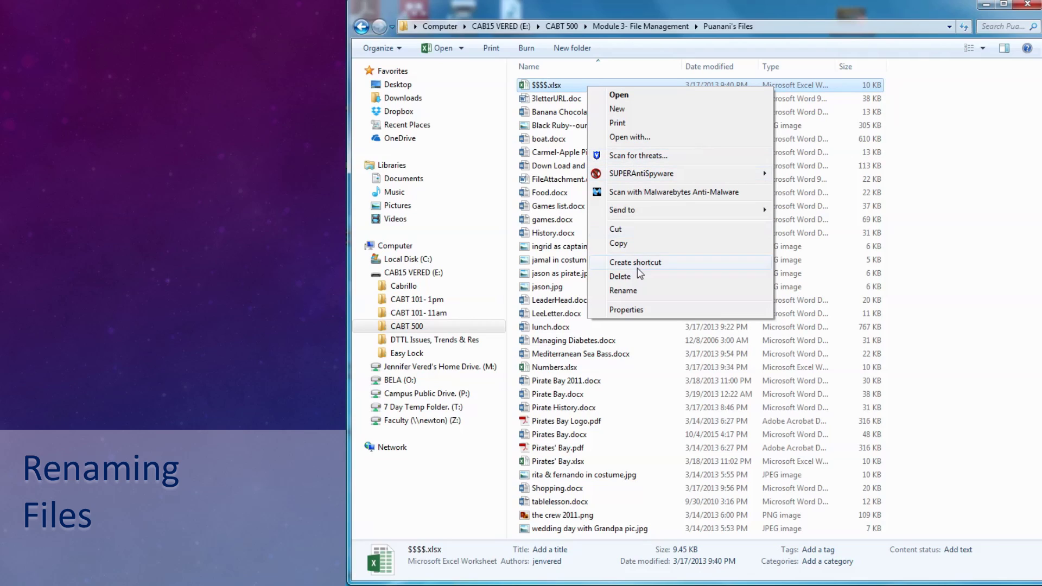
- Rename the file $$$$.xlsx to Profits 2012.xlsx
left_click(622, 291)
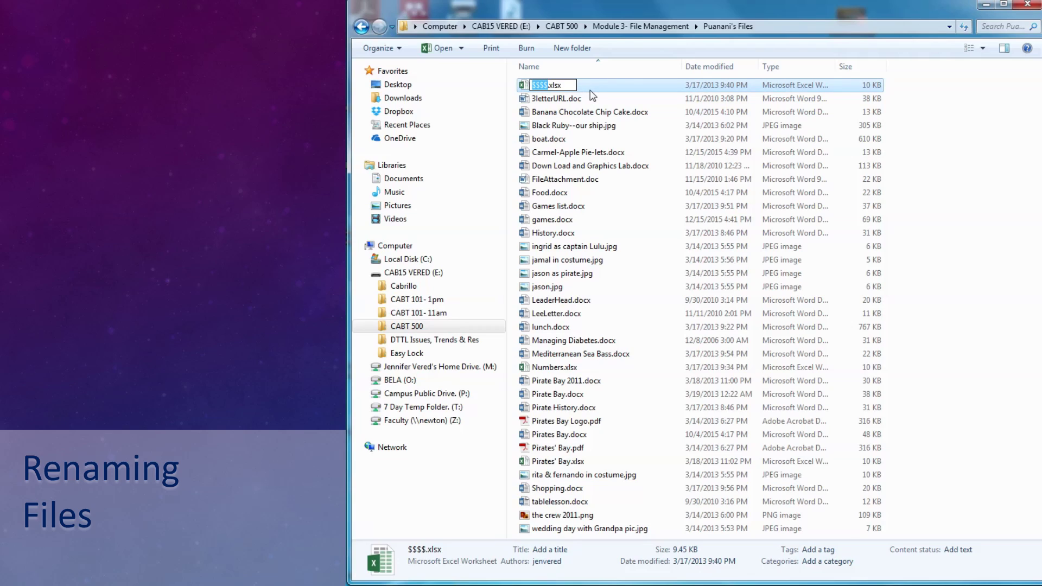
type("Profits 2012")
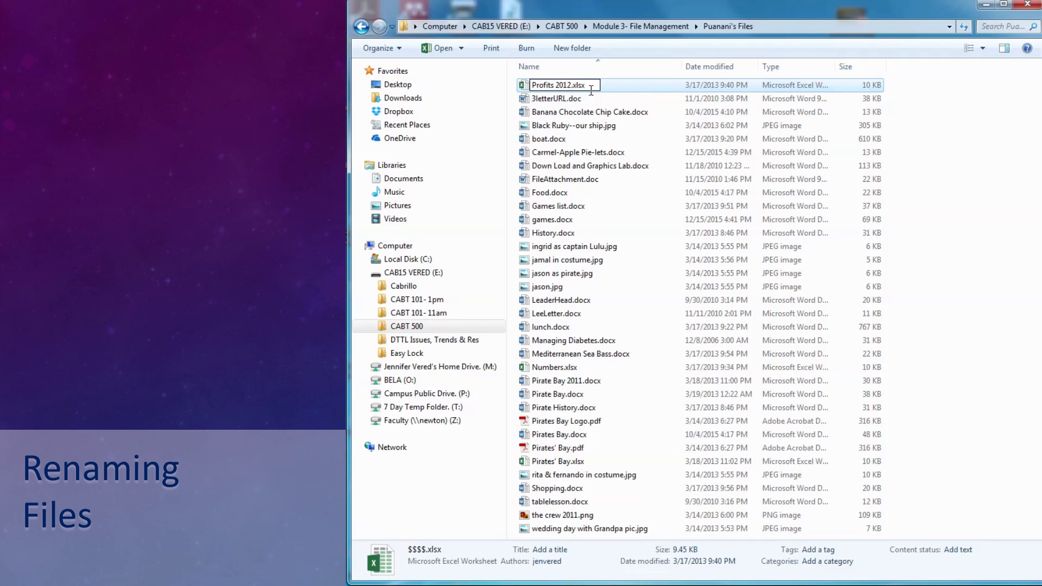
key("Return")
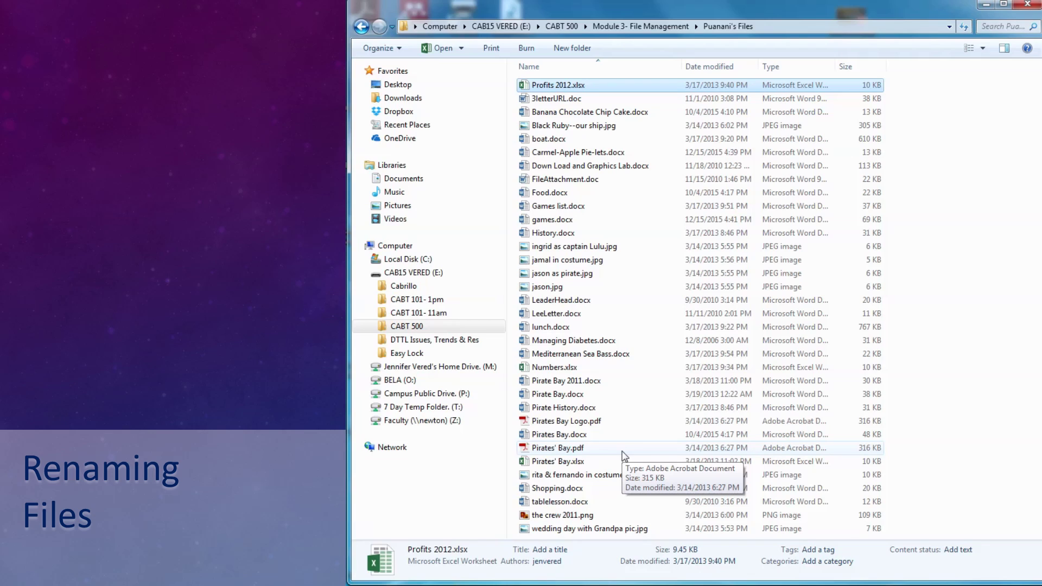
- Rename the file Numbers.xlsx to Admissions Numbers 2012.xlsx, keeping the word already in its name
left_click(554, 371)
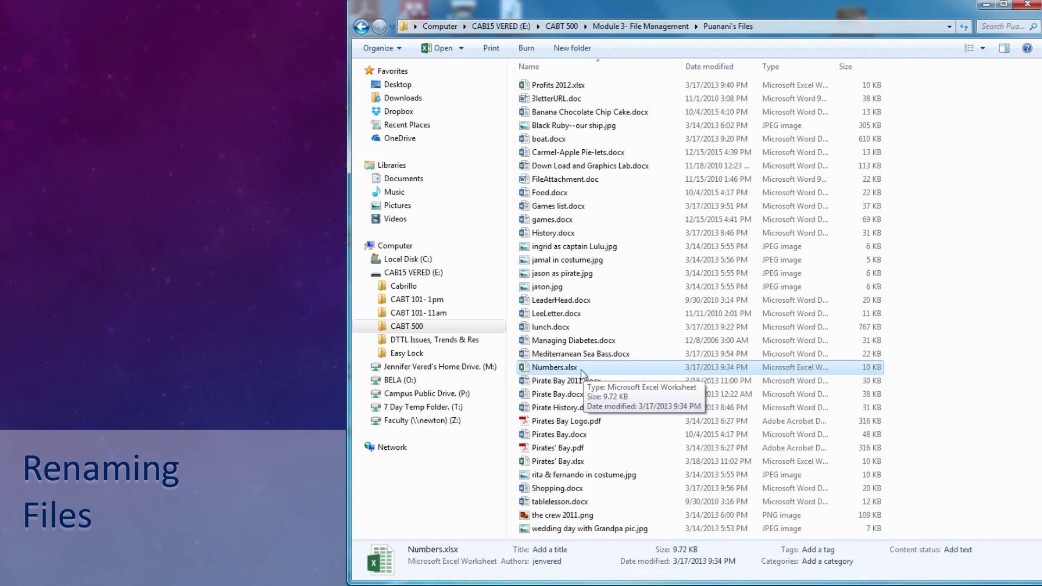
left_click(553, 372)
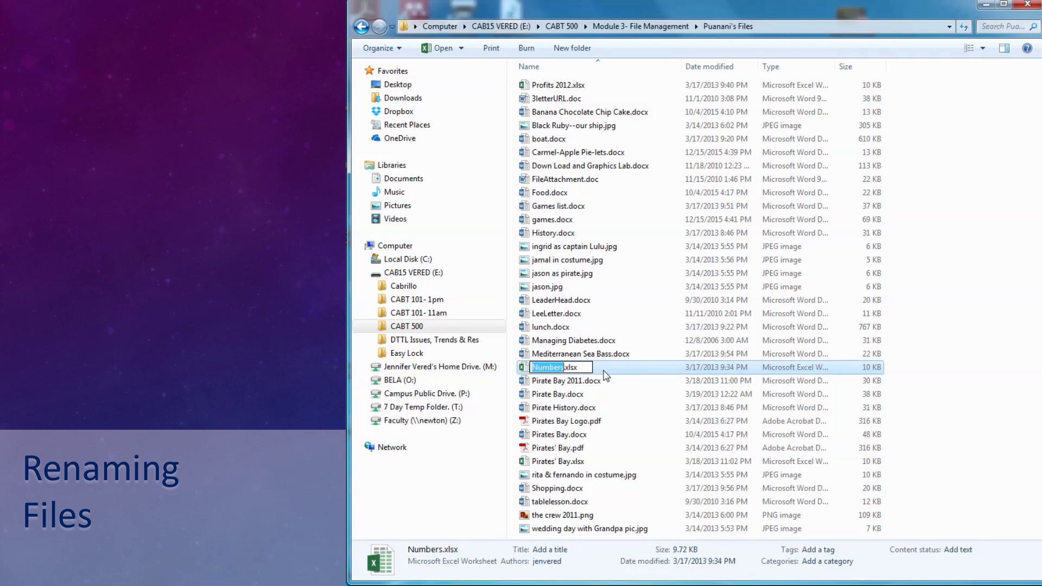
left_click(533, 367)
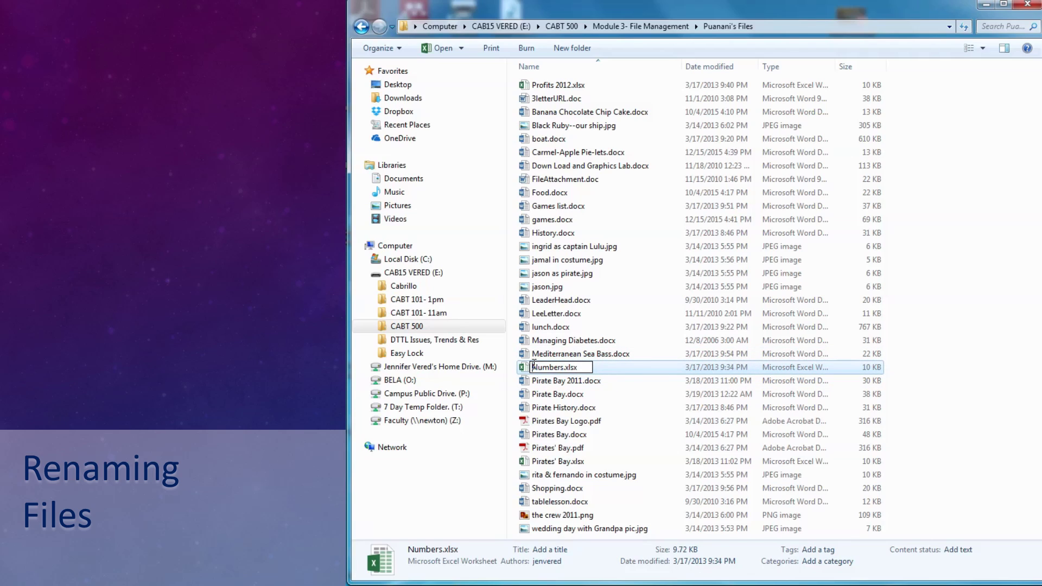
type("Admission")
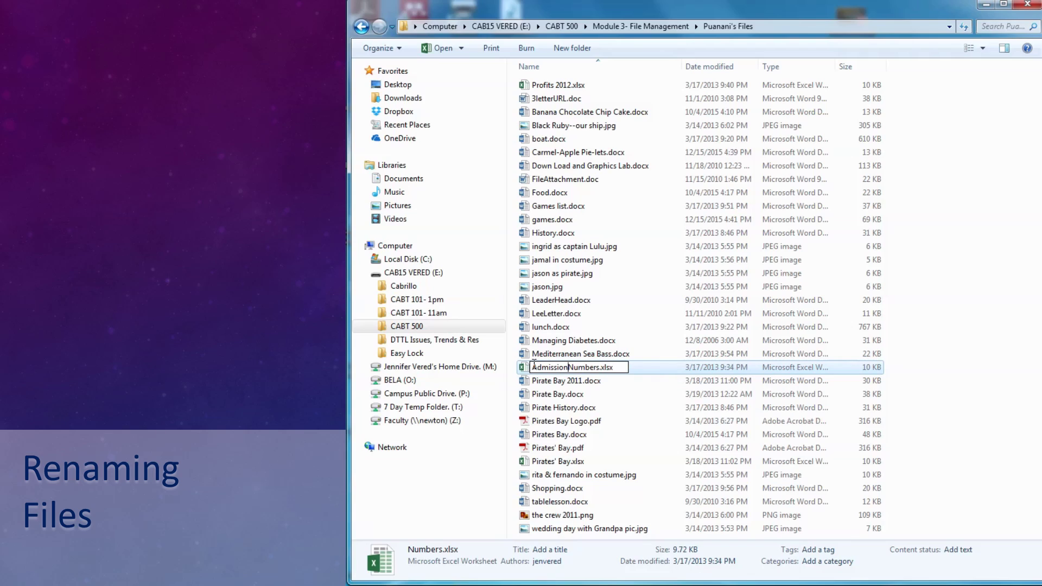
type("s")
left_click(606, 365)
type("2012")
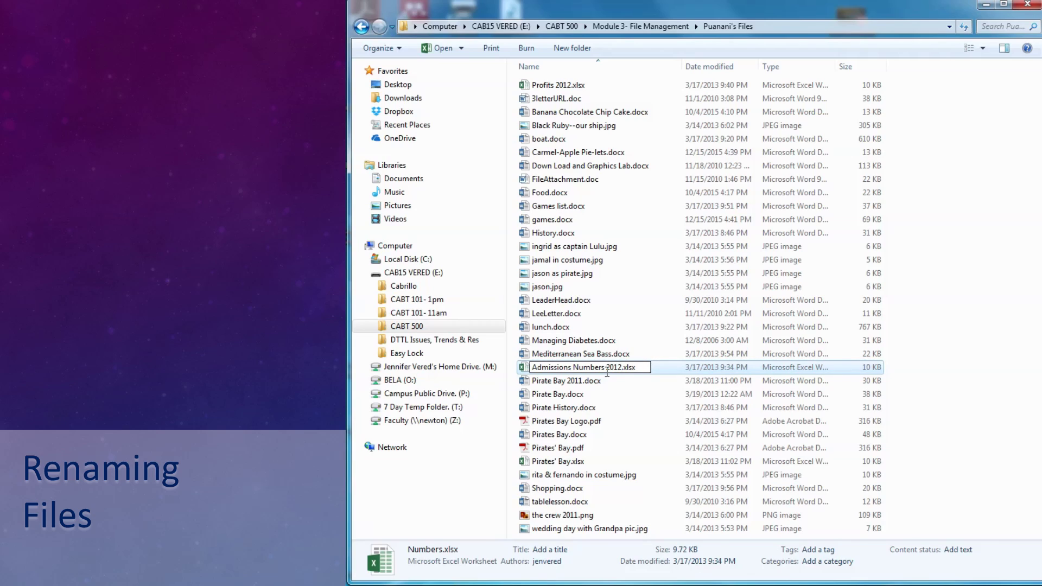
key("Return")
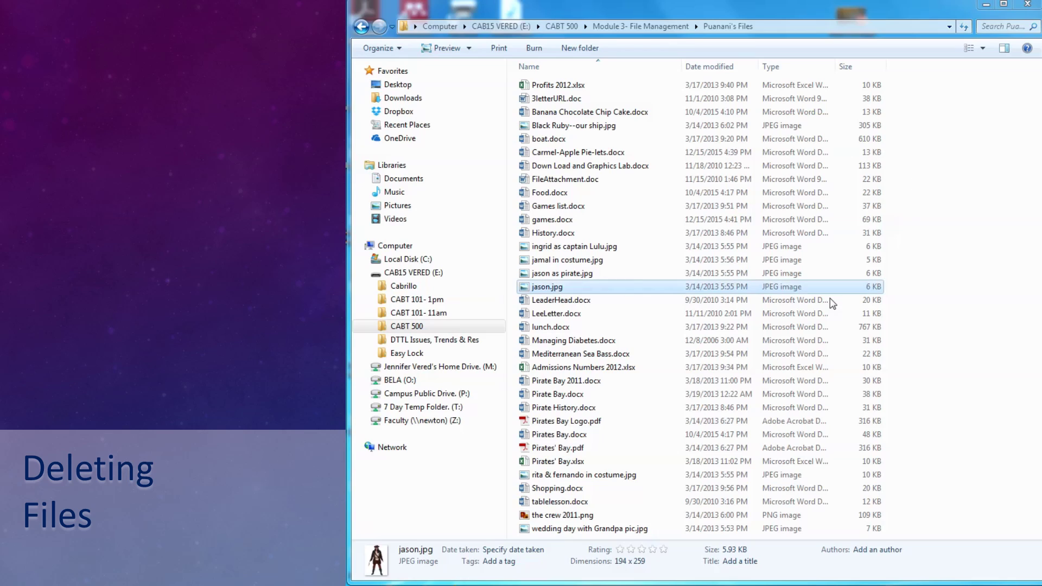
left_click(601, 288)
right_click(607, 289)
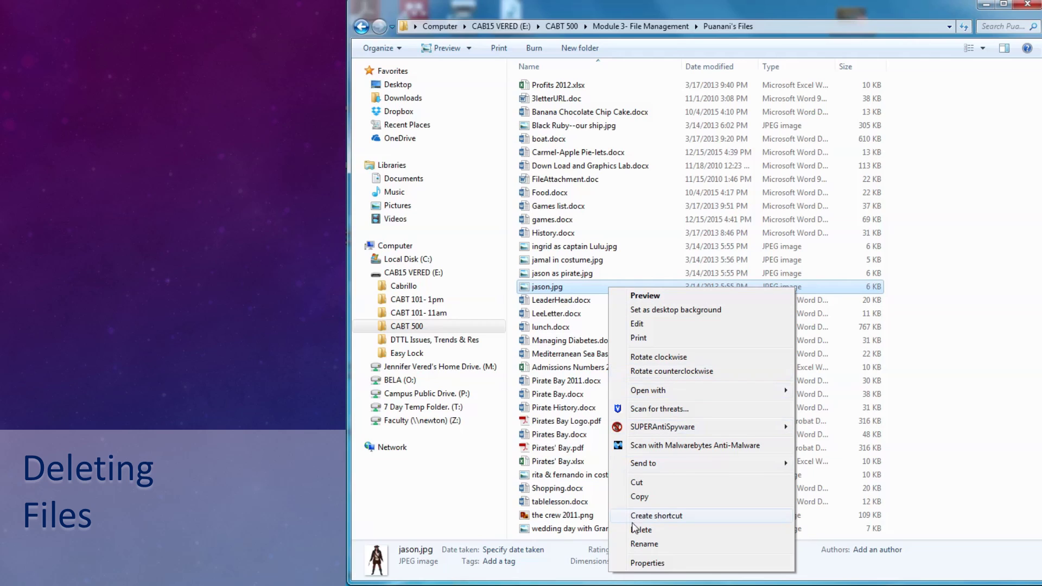
left_click(640, 530)
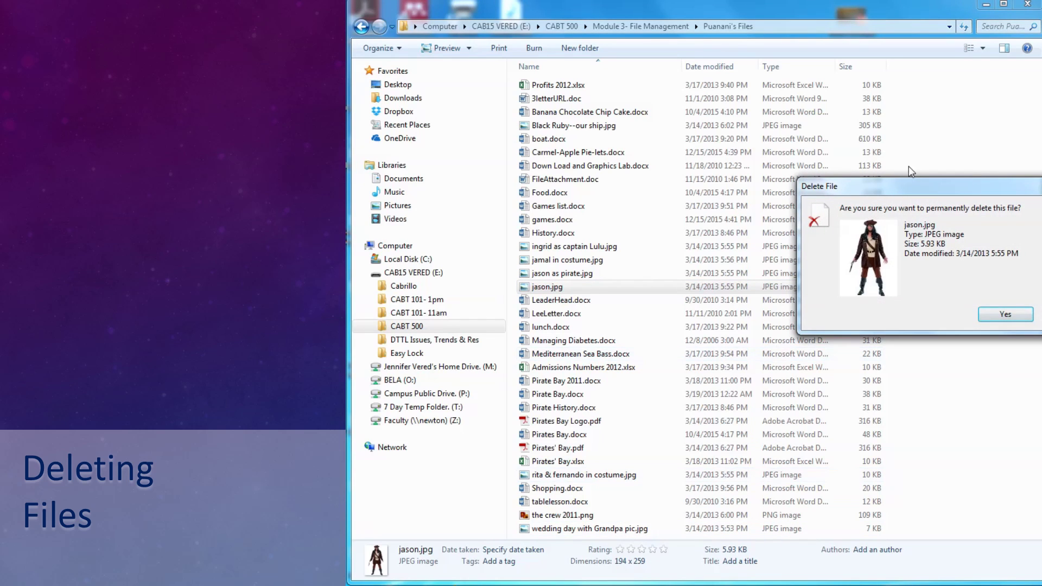
left_click_drag(908, 184, 795, 173)
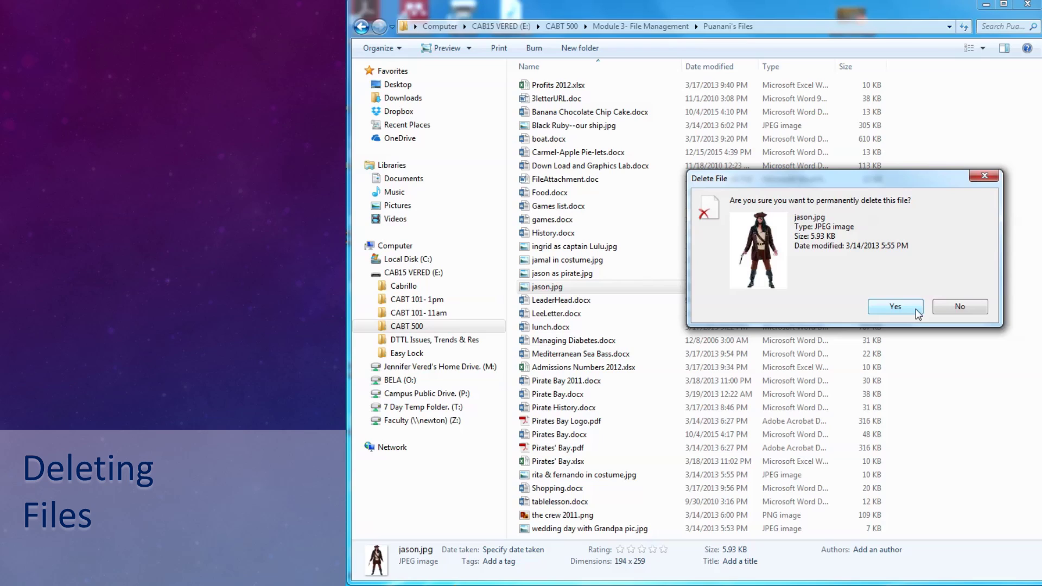
left_click(980, 309)
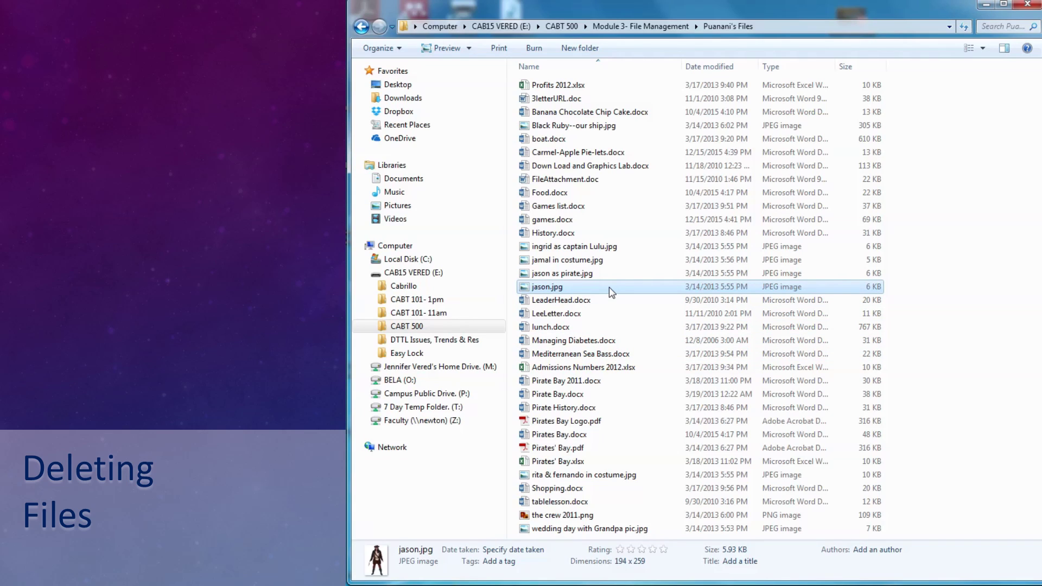
- Permanently delete the JPEG image listed directly above LeaderHead.docx
key("Delete")
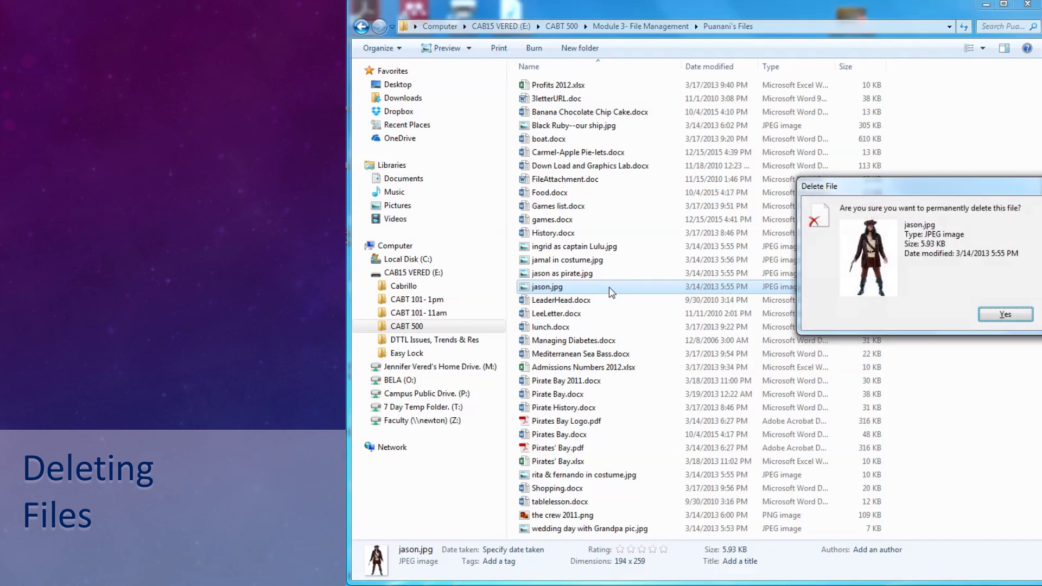
left_click_drag(877, 190, 744, 180)
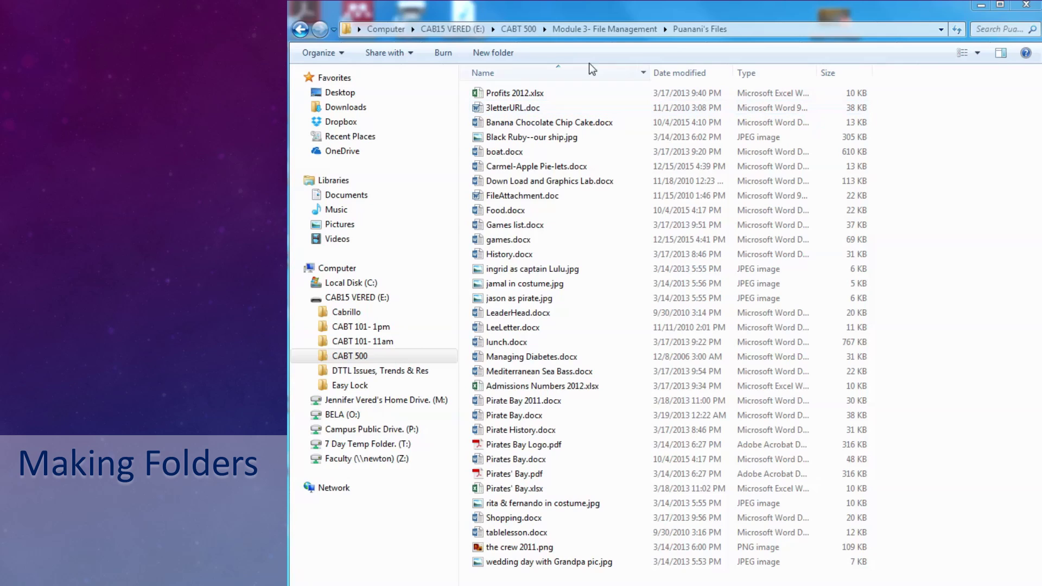
- Create a new folder named Pirates' Bay Pictures in the current folder
left_click(510, 54)
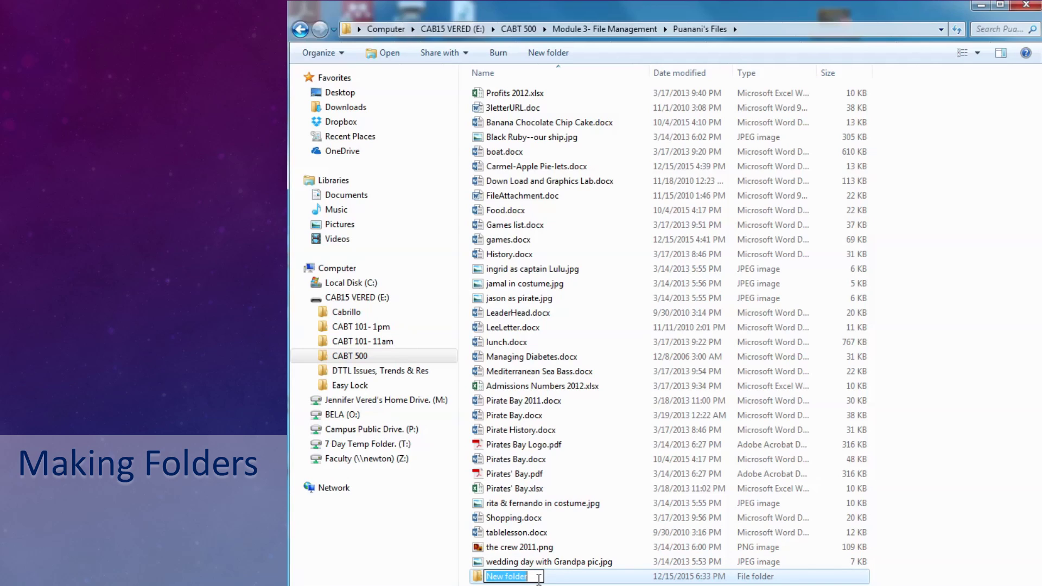
type("P")
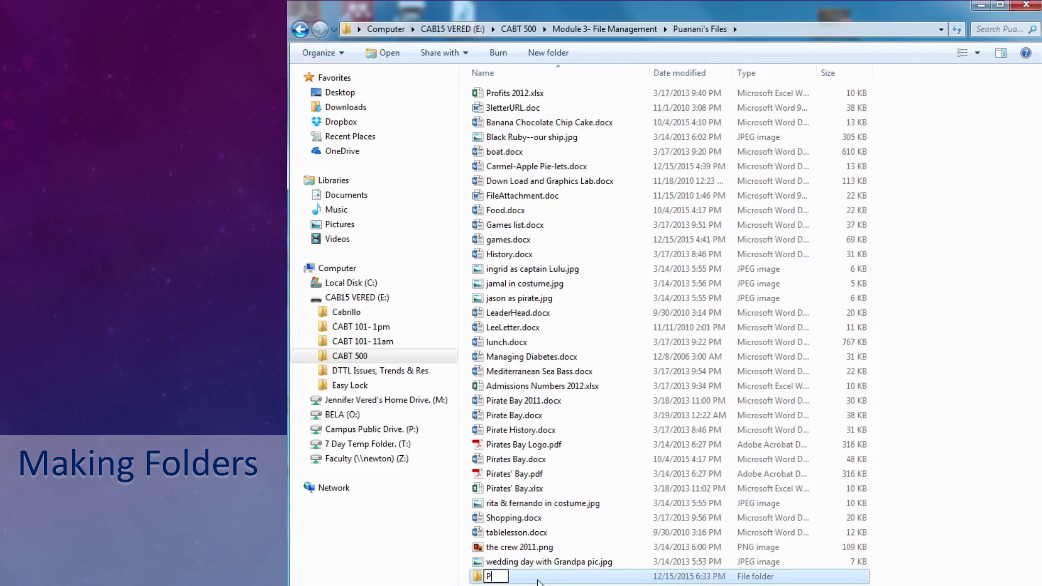
type("irates' Bay Pictur")
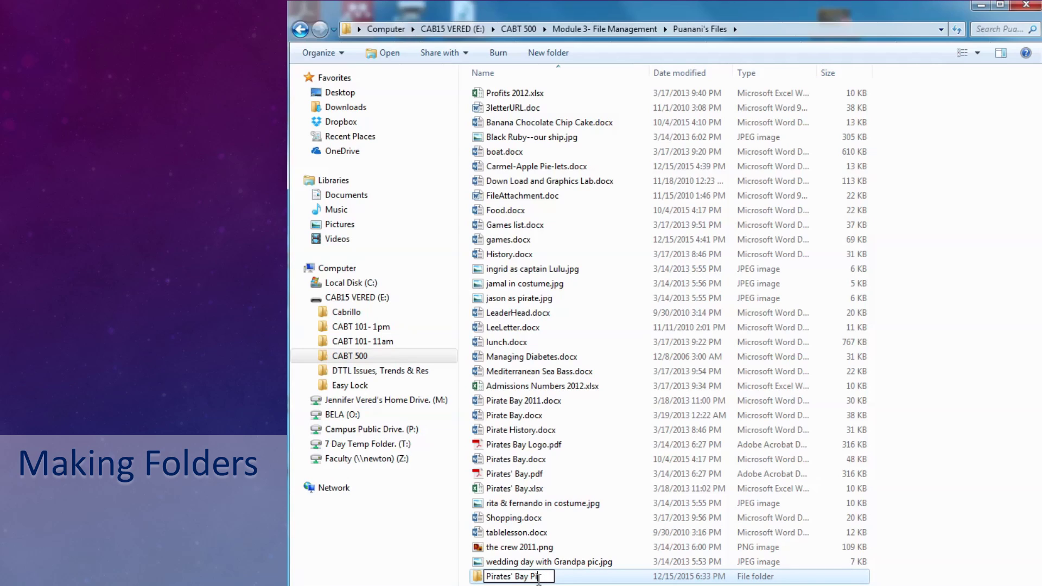
type("es")
key("Return")
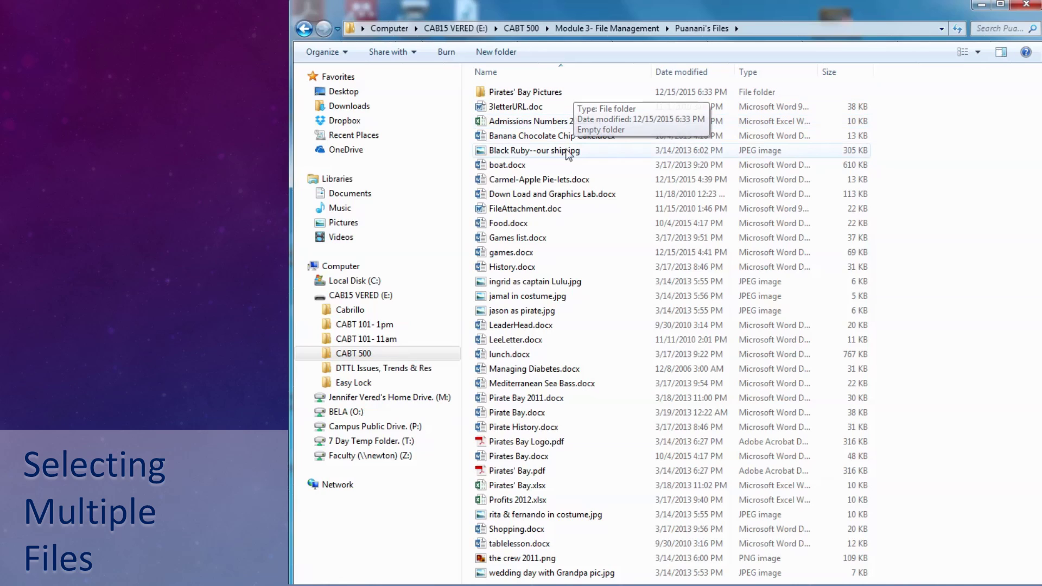
- Move the three adjacent JPEG images listed between History.docx and LeaderHead.docx into the Pirates' Bay Pictures folder together
mouse_move(570, 150)
left_mouse_down()
mouse_move(566, 93)
mouse_move(575, 154)
left_mouse_up()
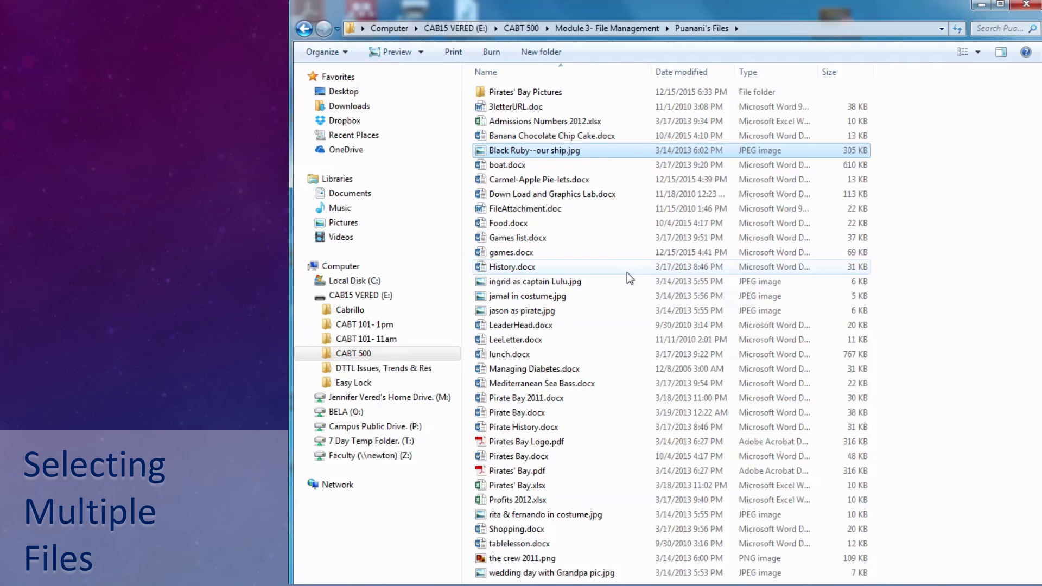
left_click(494, 282)
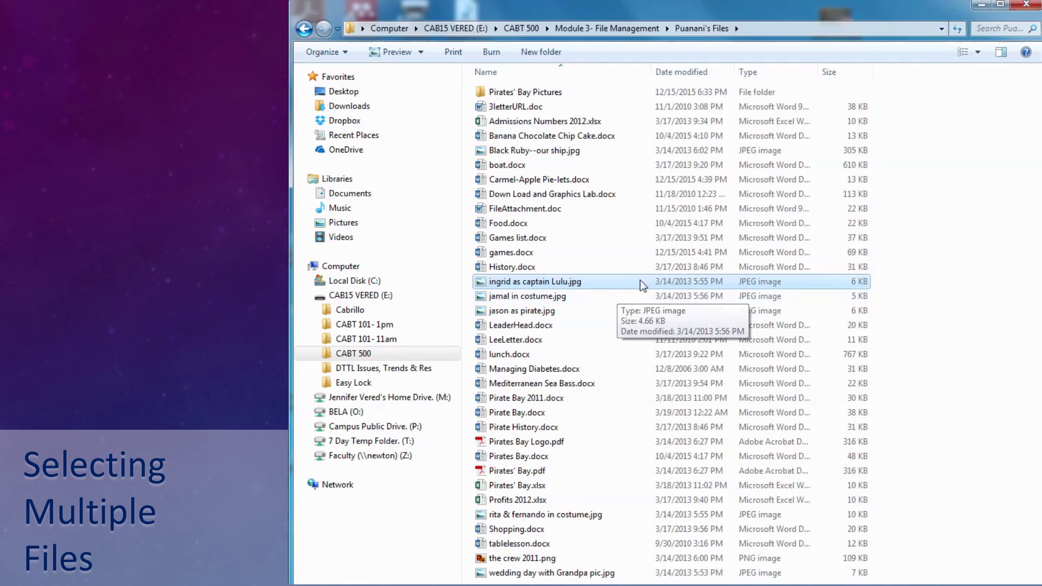
left_click(594, 311, "ctrl")
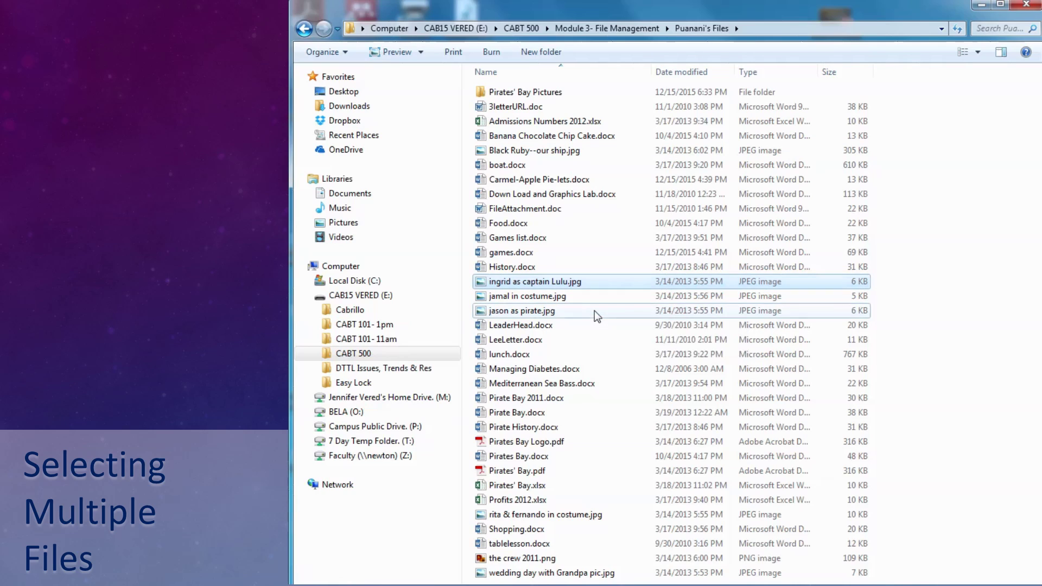
left_click(594, 310, "shift")
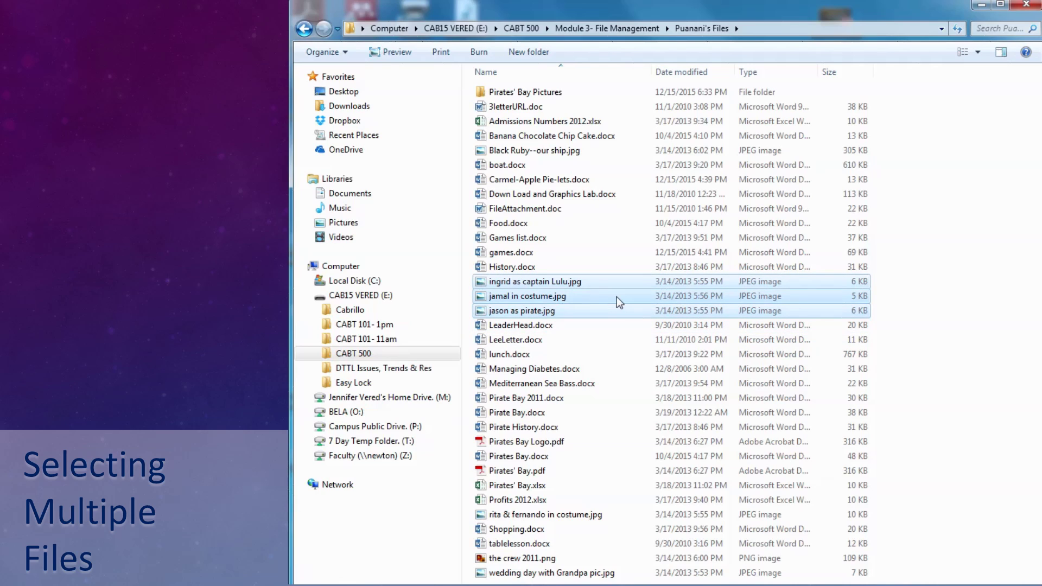
left_click_drag(616, 298, 611, 90)
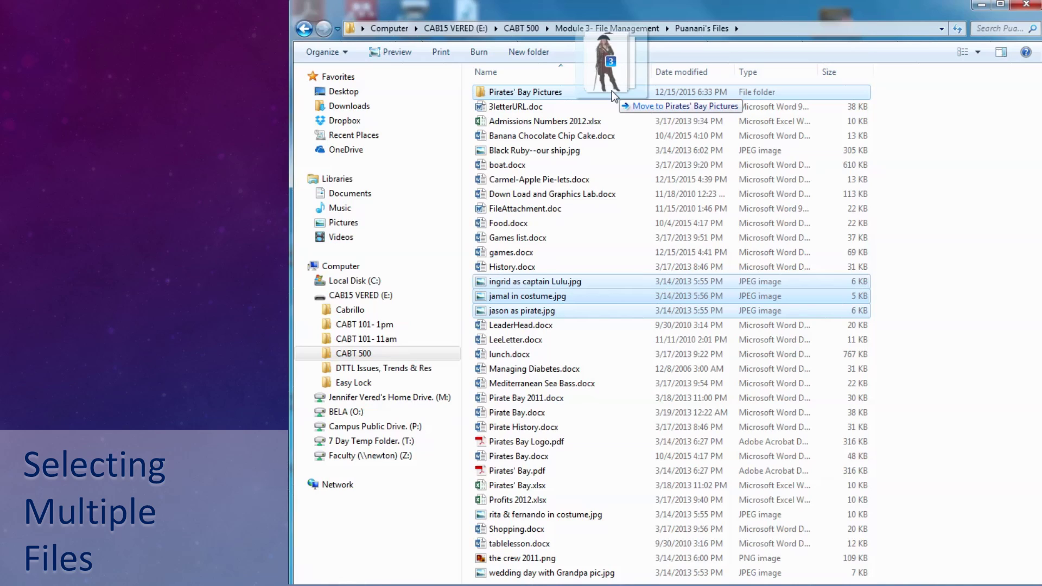
left_click_drag(611, 92, 612, 92)
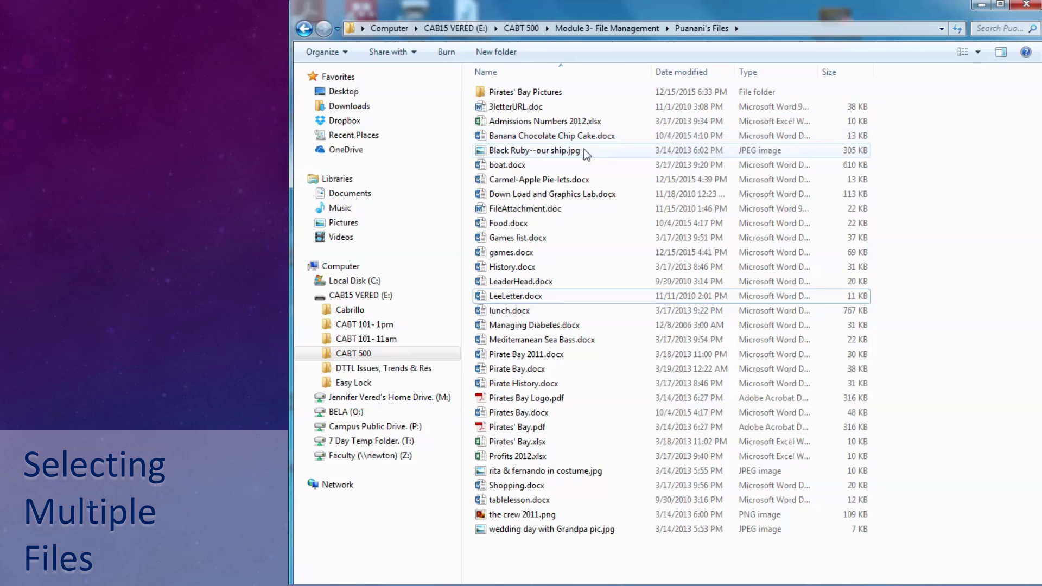
- Move Black Ruby--our ship.jpg, the crew 2011.png and the remaining costume JPEG into the Pirates' Bay Pictures folder together
left_click(647, 150)
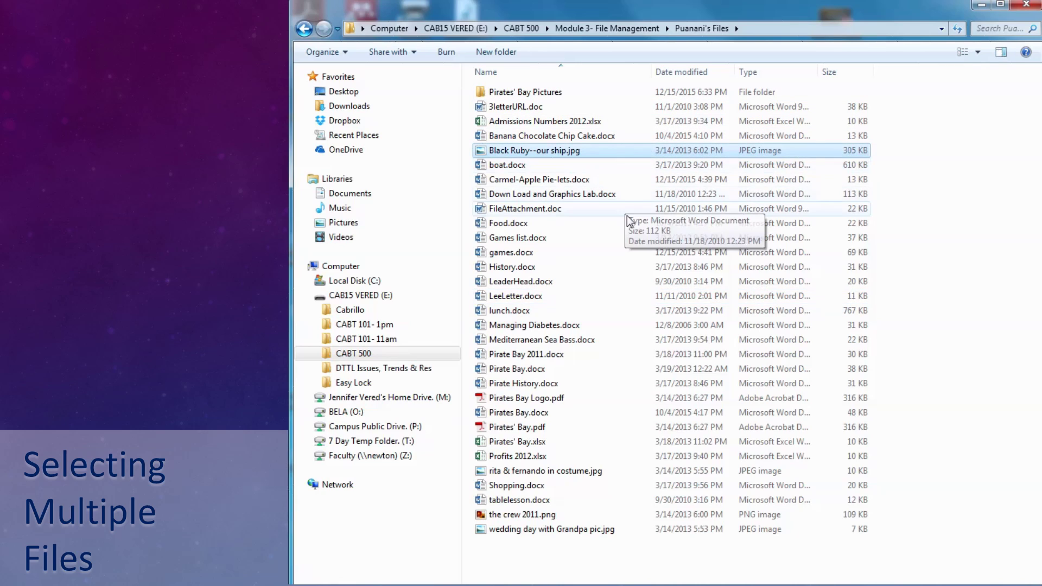
left_click(569, 516)
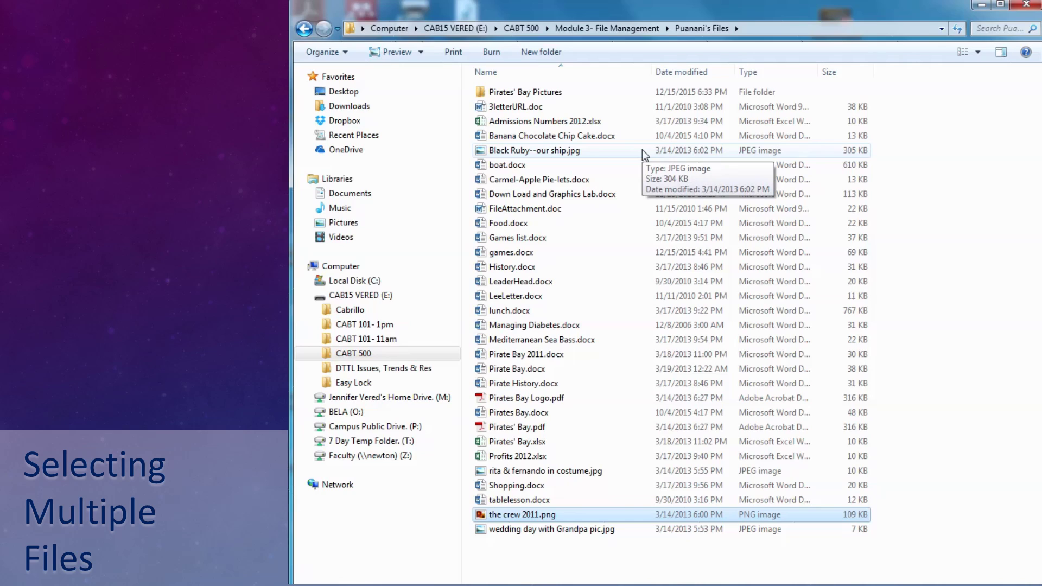
left_click(615, 156)
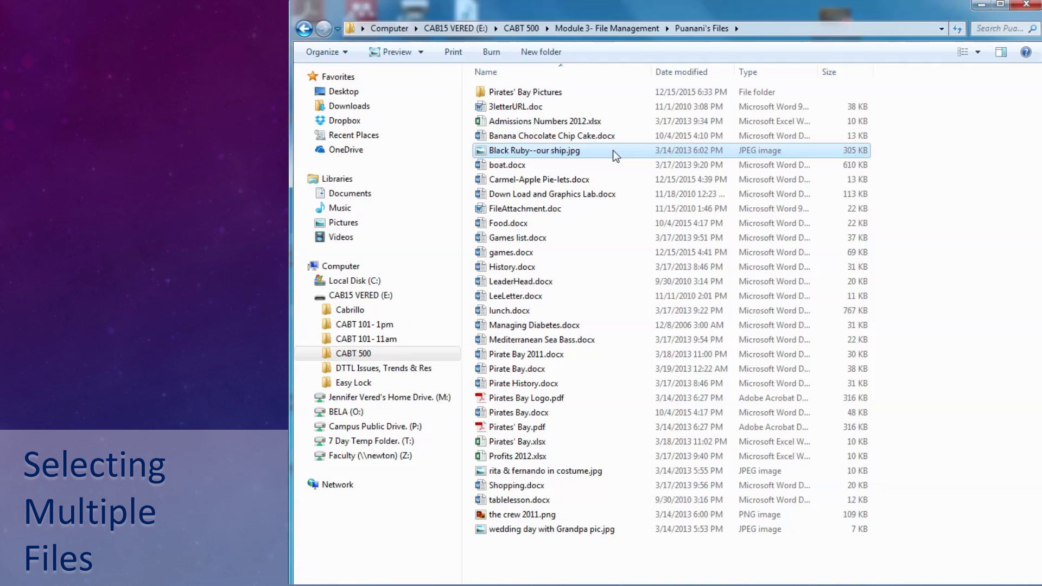
left_click(550, 515, "ctrl")
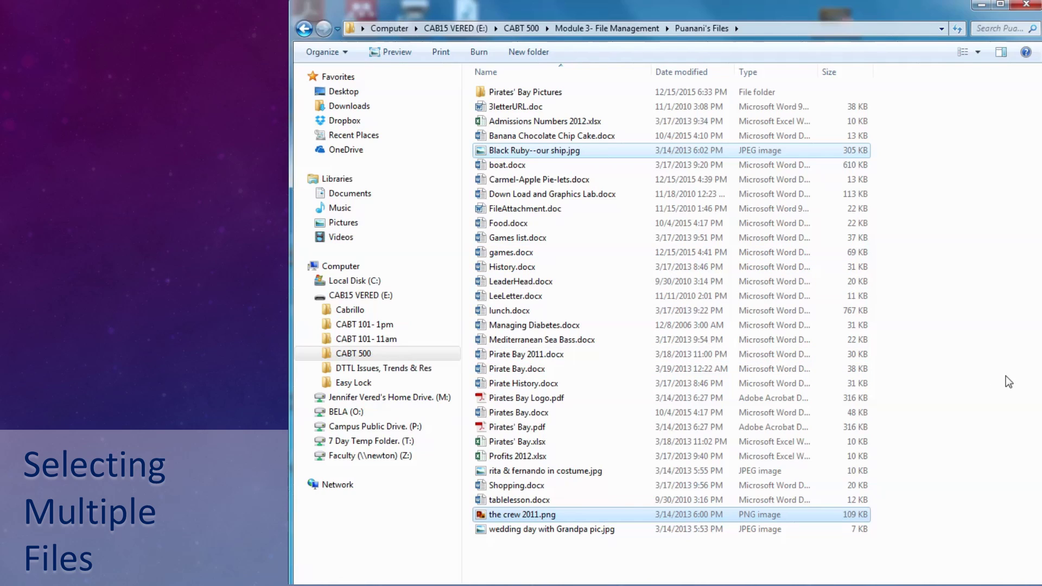
left_click(532, 472, "ctrl")
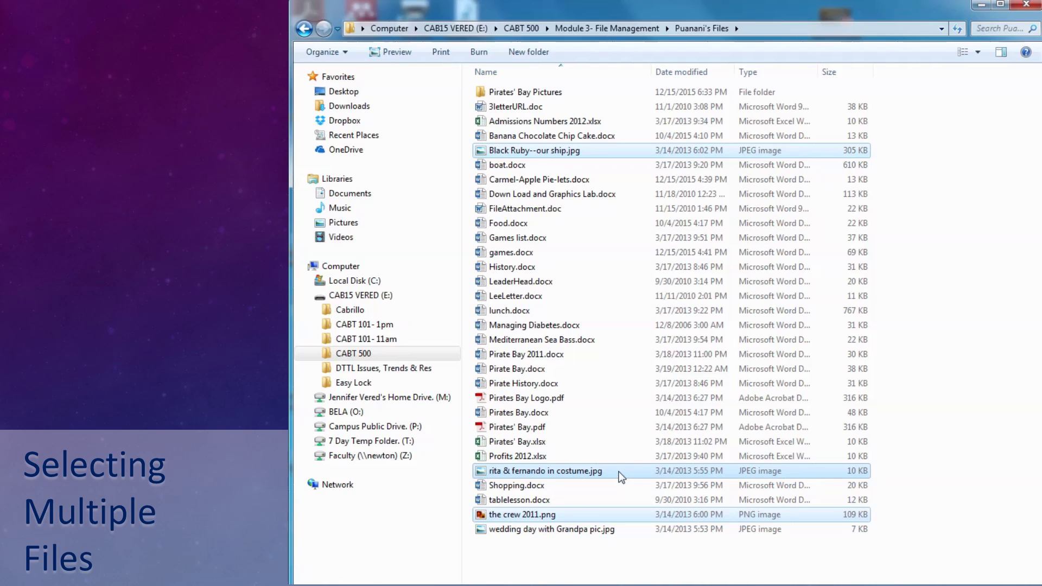
left_click_drag(621, 476, 587, 99)
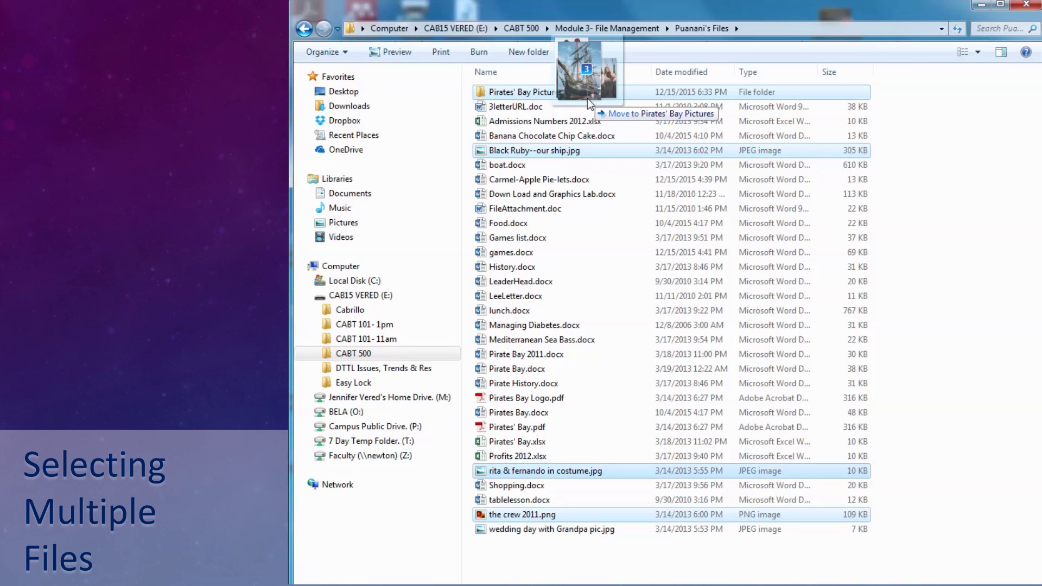
left_click_drag(587, 99, 587, 98)
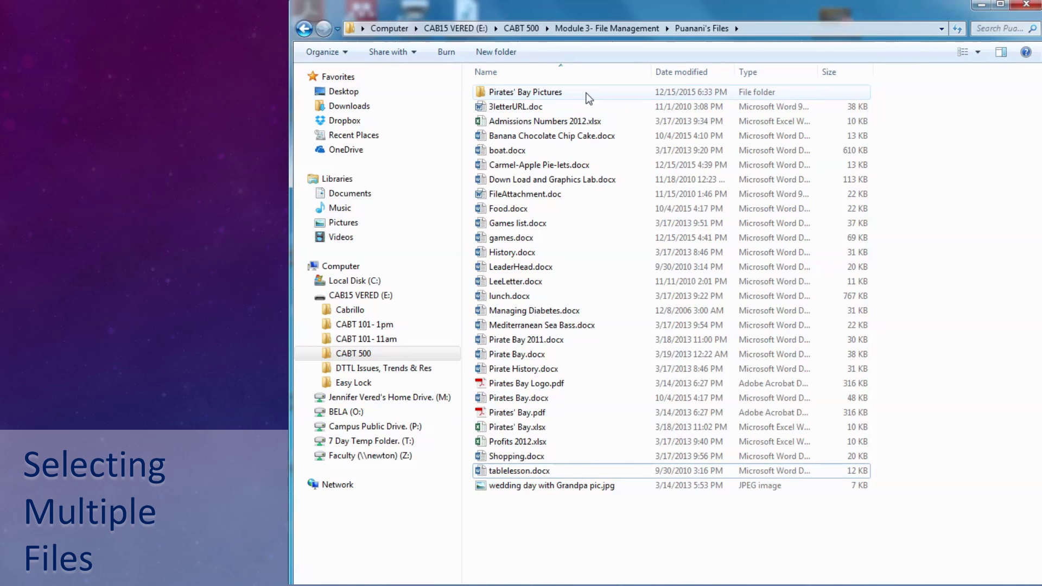
- Open the Pirates' Bay Pictures folder to check the moved images, and return to its parent folder
double_click(588, 97)
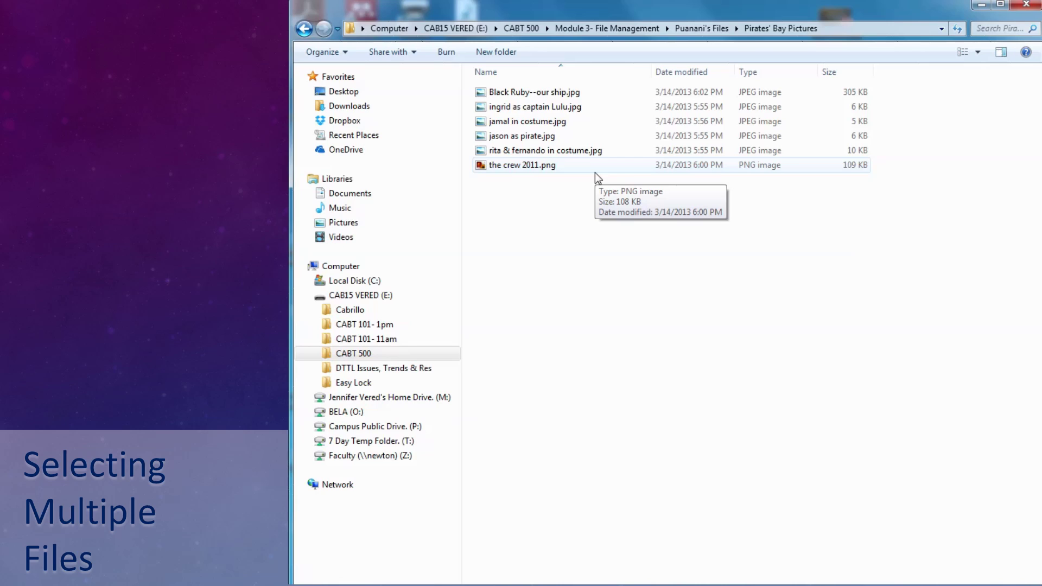
left_click(611, 93)
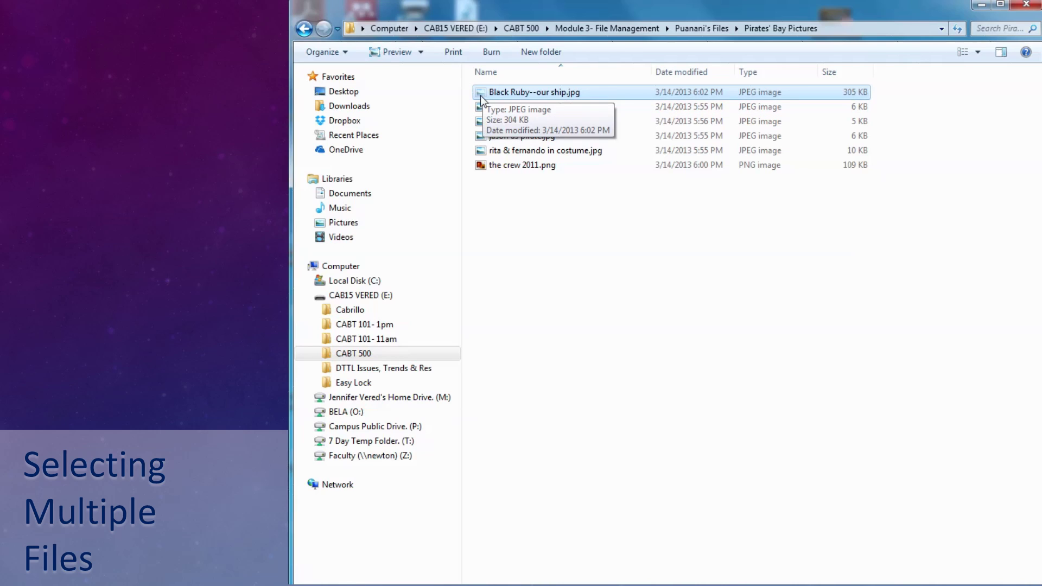
left_click(699, 30)
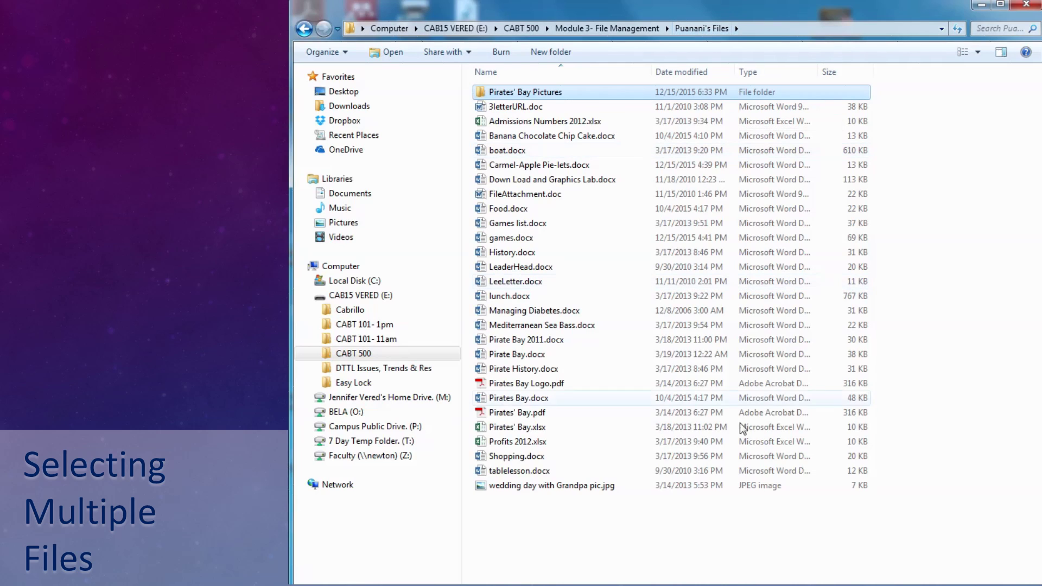
- Paste the cut image Black Ruby--our ship.jpg into the parent folder, and reopen the Pirates' Bay Pictures folder
left_click(506, 537)
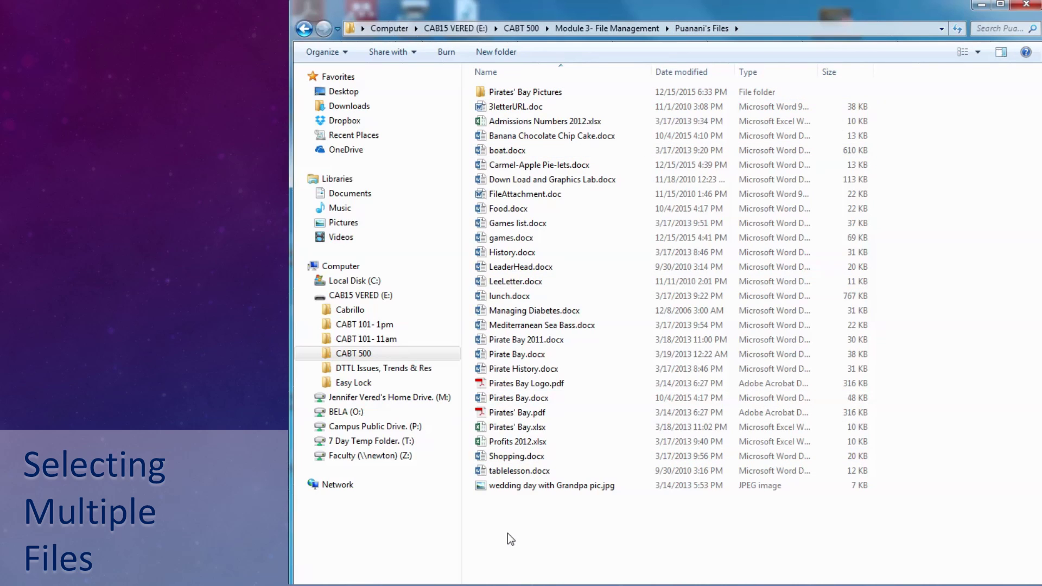
key("ctrl+v")
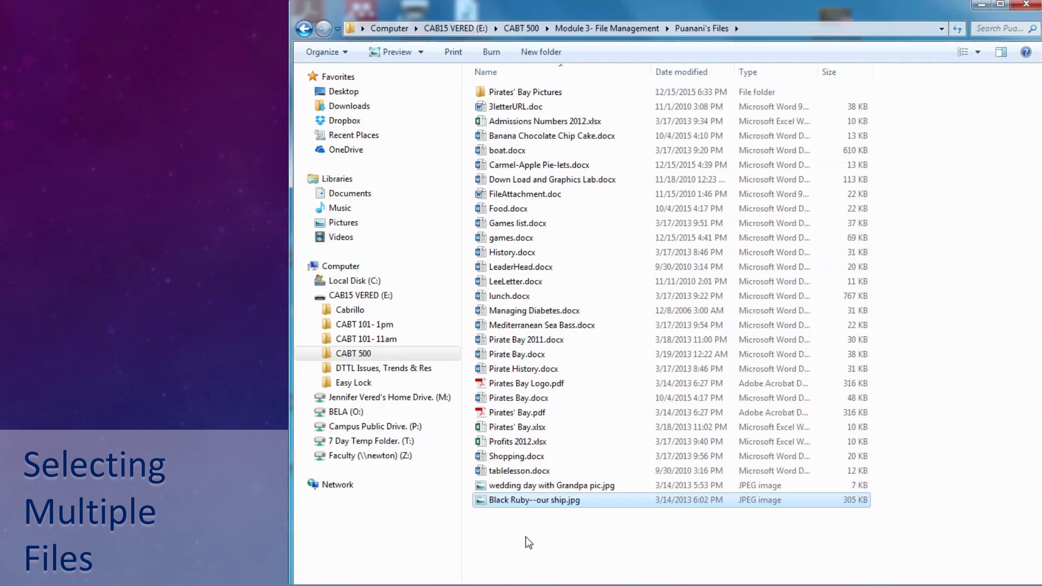
left_click(534, 93)
double_click(535, 94)
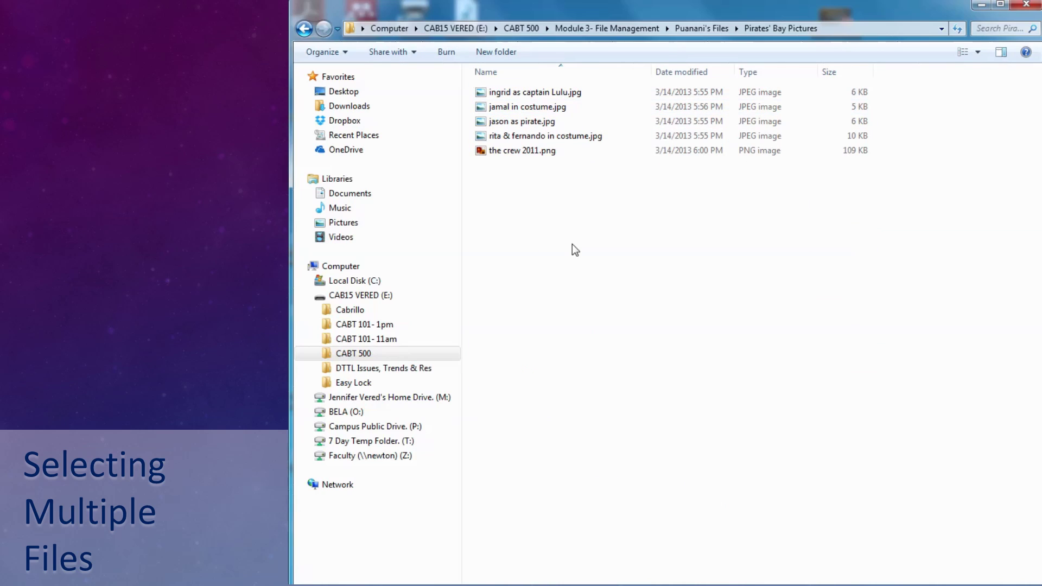
- Cut the "as pirate" JPEG from the Pirates' Bay Pictures folder and paste it into the parent folder
left_click(516, 125)
right_click(516, 124)
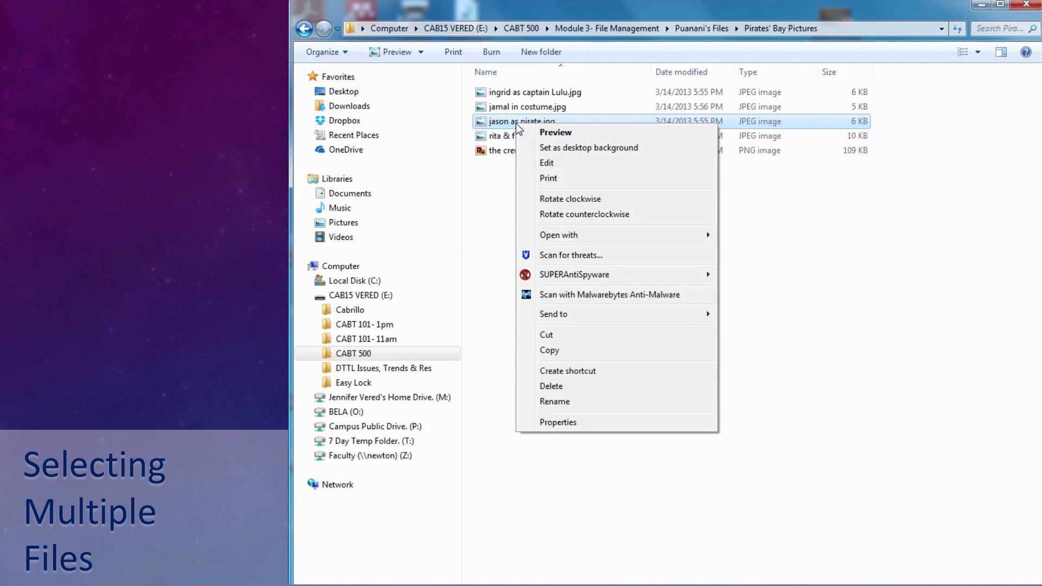
left_click(567, 335)
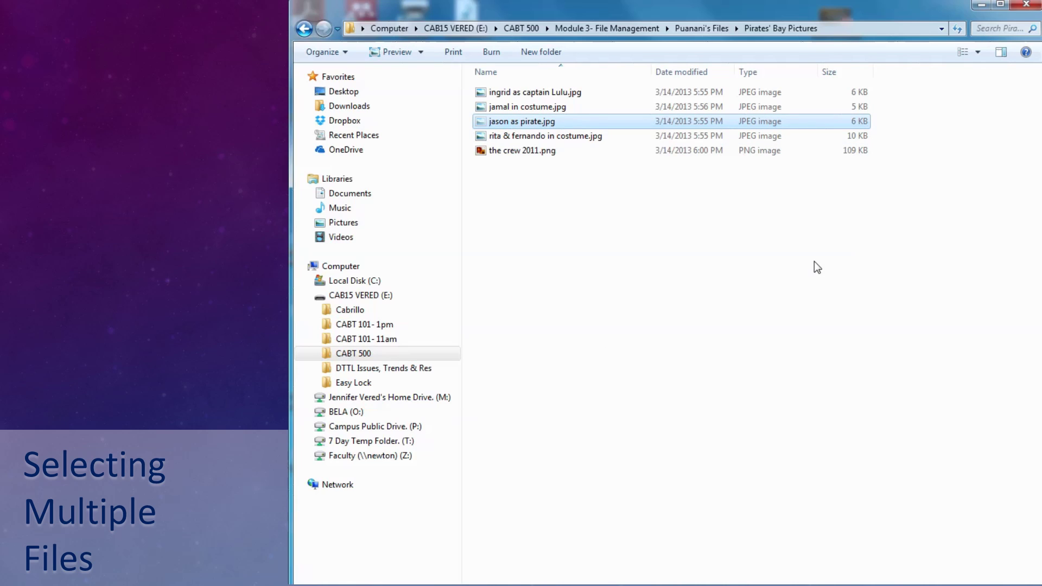
left_click(700, 31)
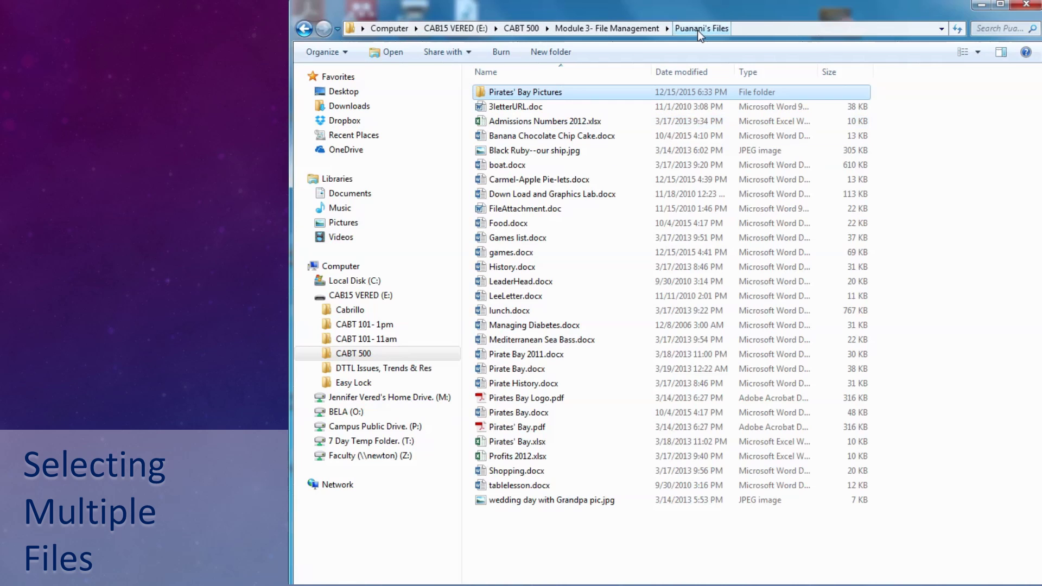
right_click(549, 530)
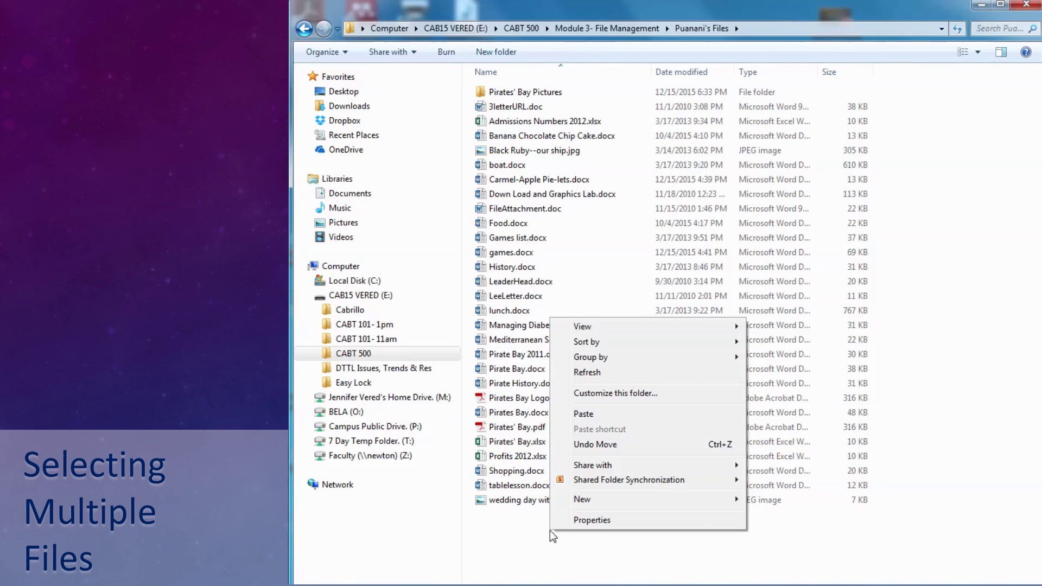
left_click(622, 414)
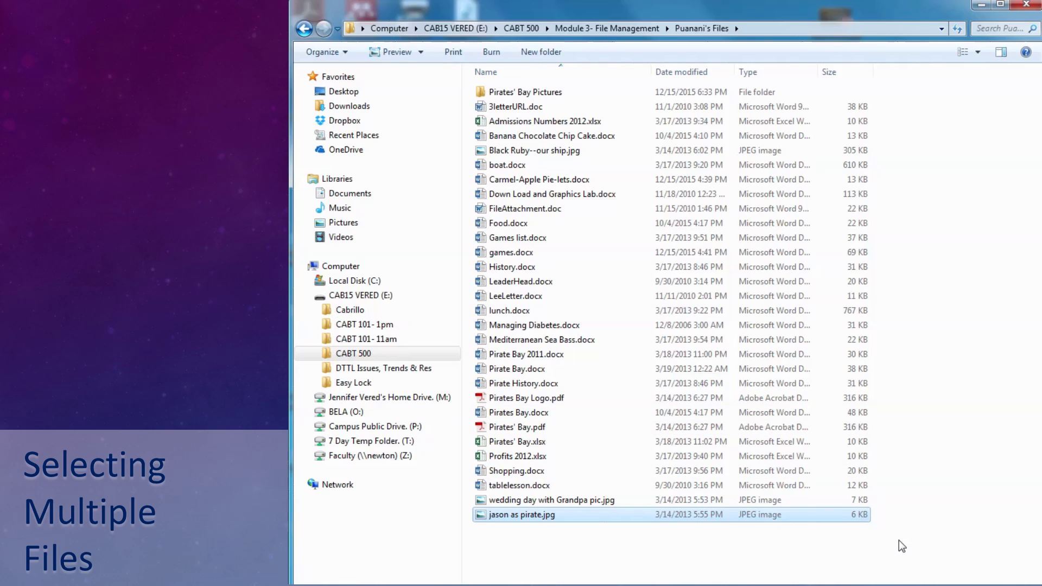